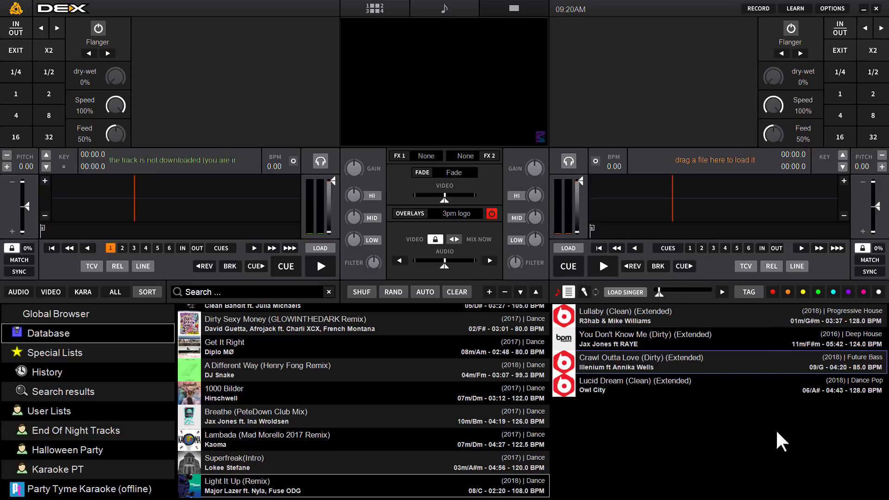
Widen the right-hand list panel by moving its divider.
mouse_move(551, 326)
left_mouse_down()
mouse_move(538, 324)
mouse_move(549, 324)
left_mouse_up()
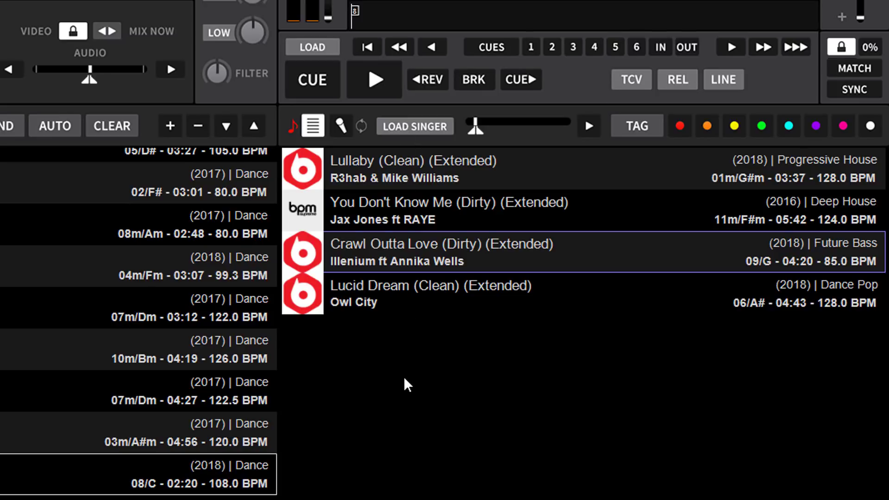
Show the singer queue and queue Sia's Cheap Thrills from Karaoke PT for the returning singer.
left_click(341, 125)
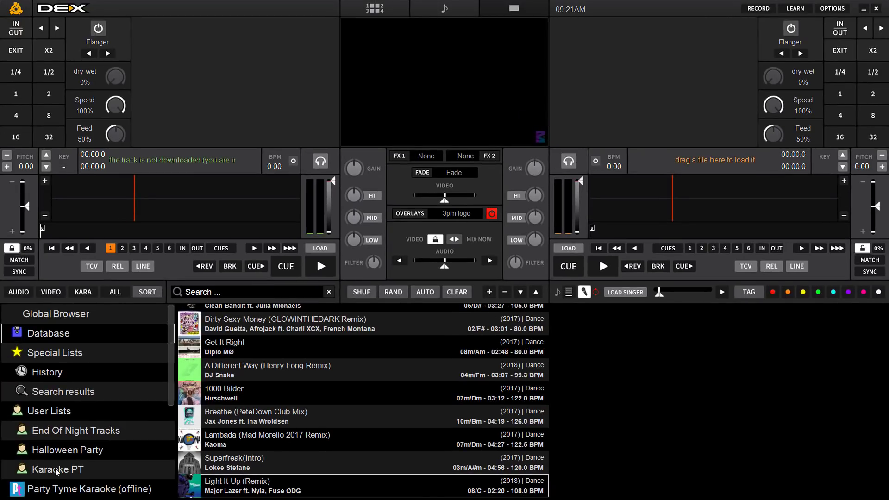
left_click(54, 468)
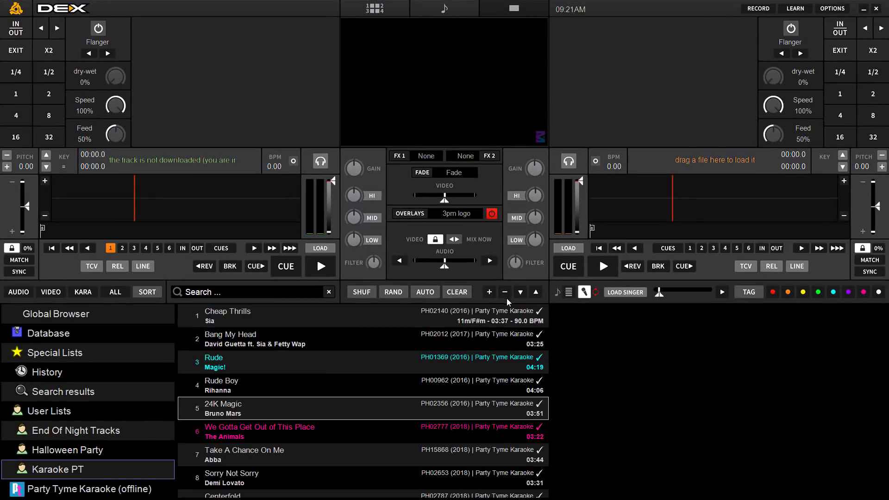
double_click(354, 314)
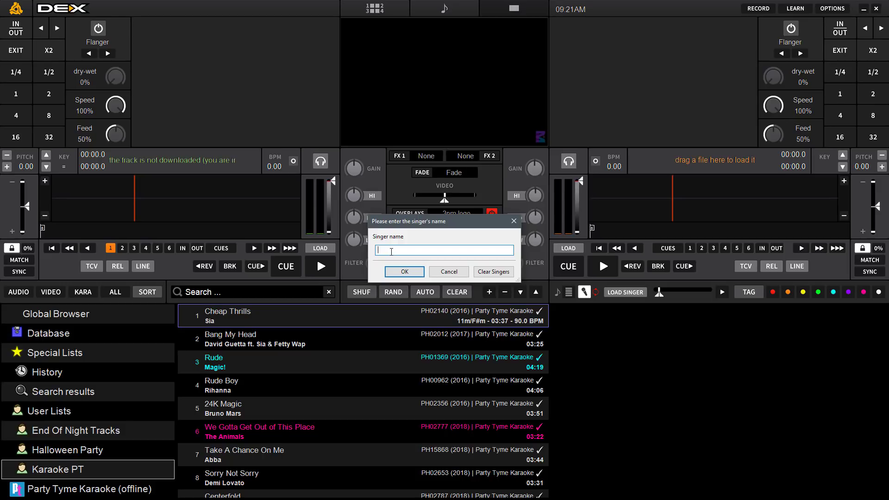
type("Ryan")
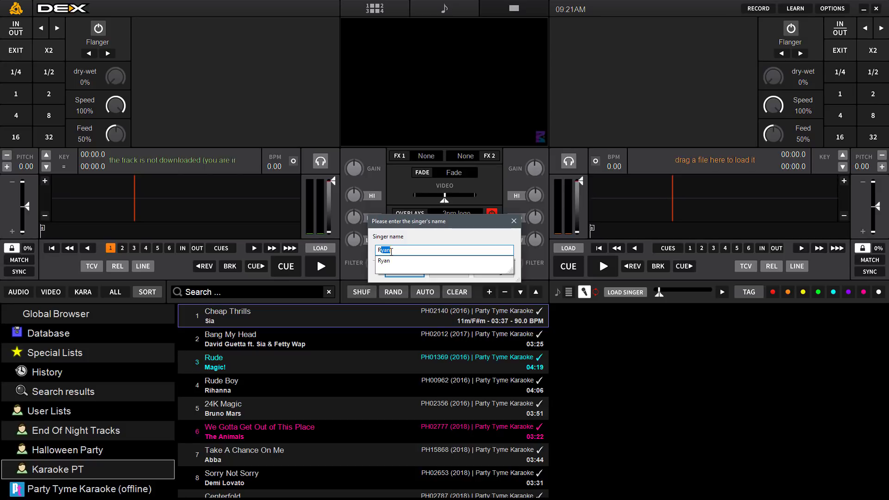
left_click(404, 225)
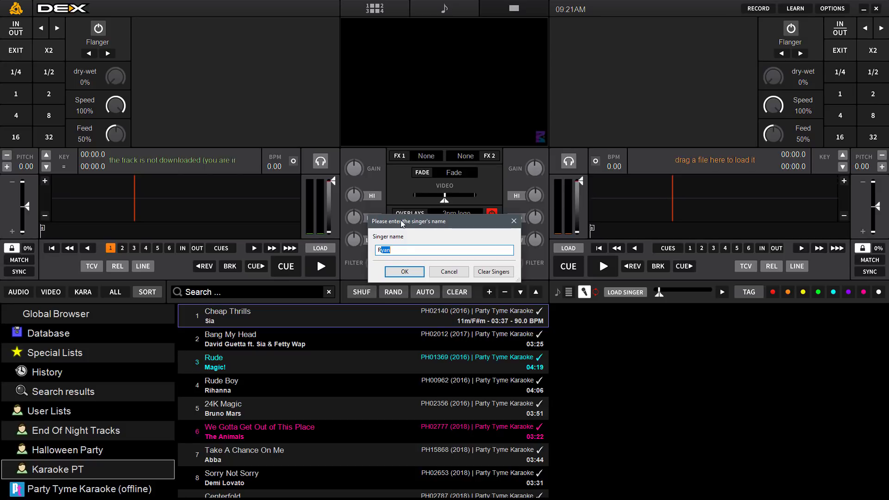
left_click(404, 272)
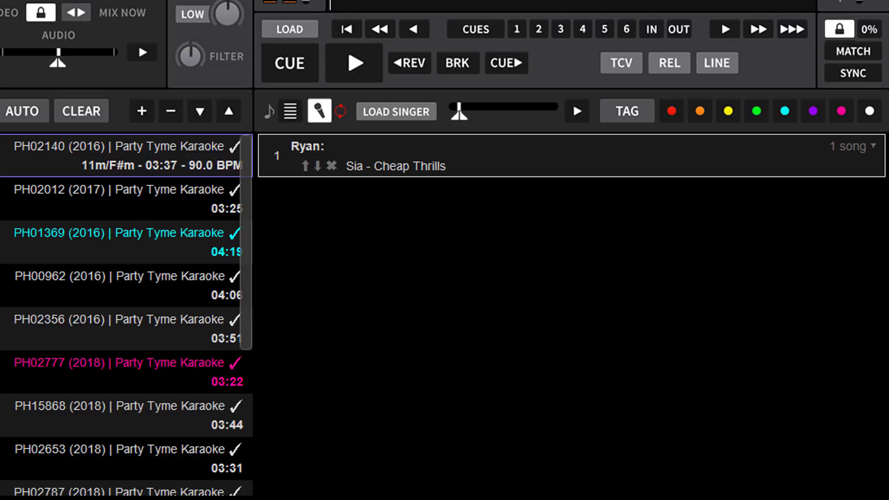
Add Bang My Head to the first singer's queue.
left_click(2, 197)
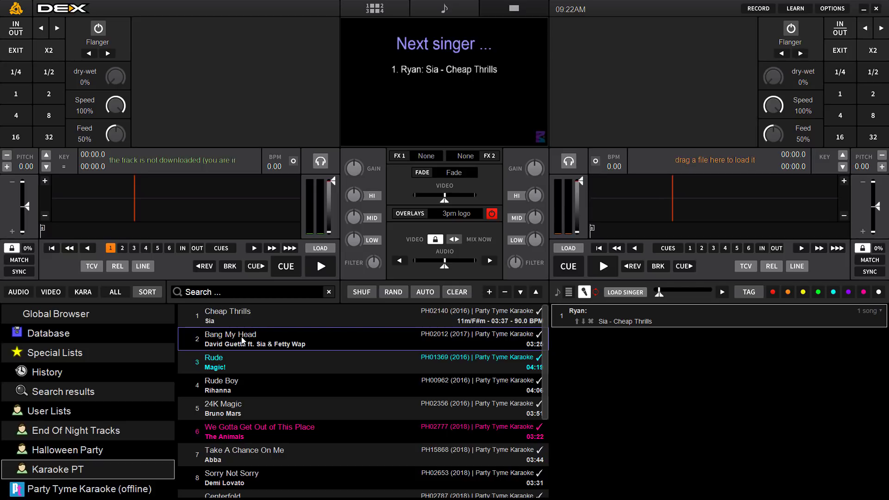
left_click_drag(242, 341, 653, 312)
double_click(584, 314)
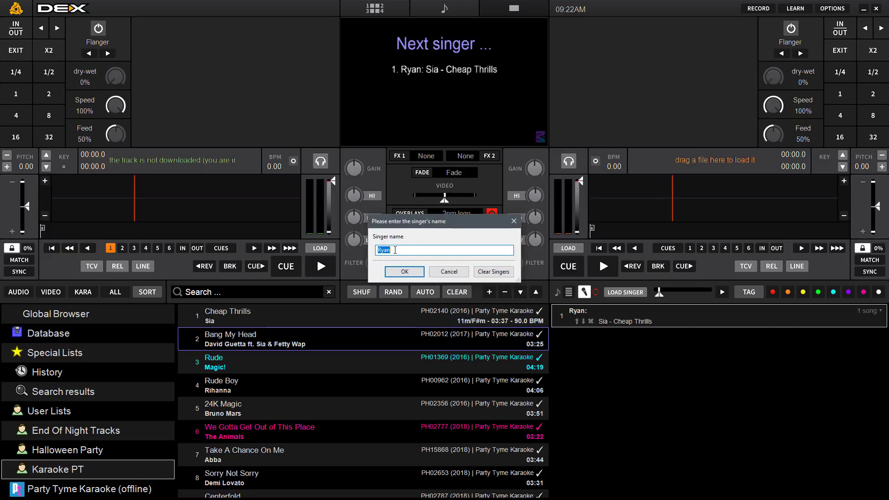
left_click(405, 272)
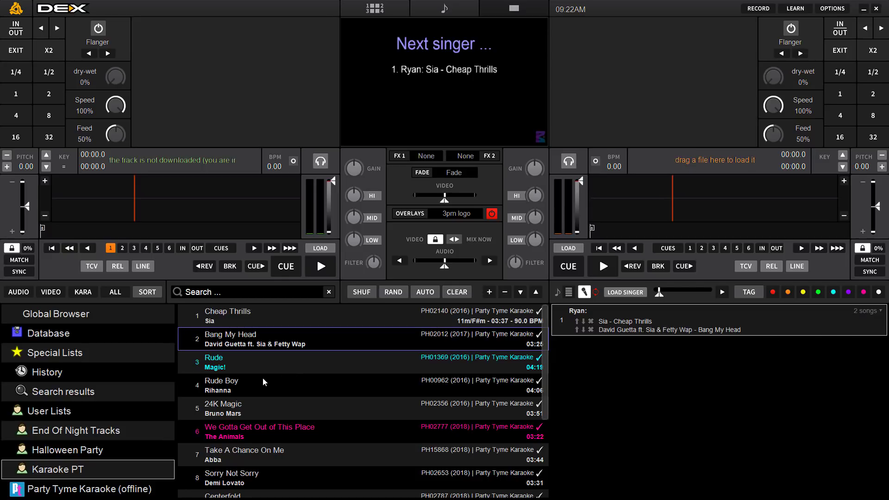
Add Rude Boy for the same singer and collapse that singer's song list.
left_click_drag(251, 382, 685, 320)
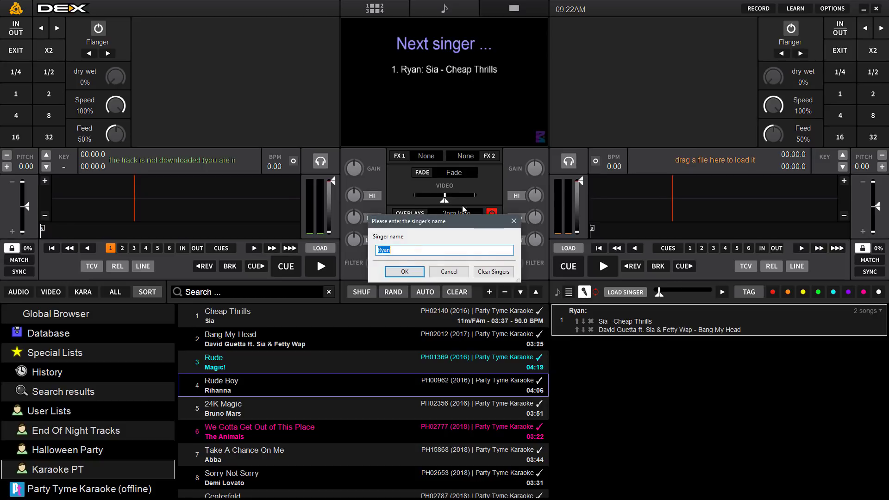
left_click(405, 273)
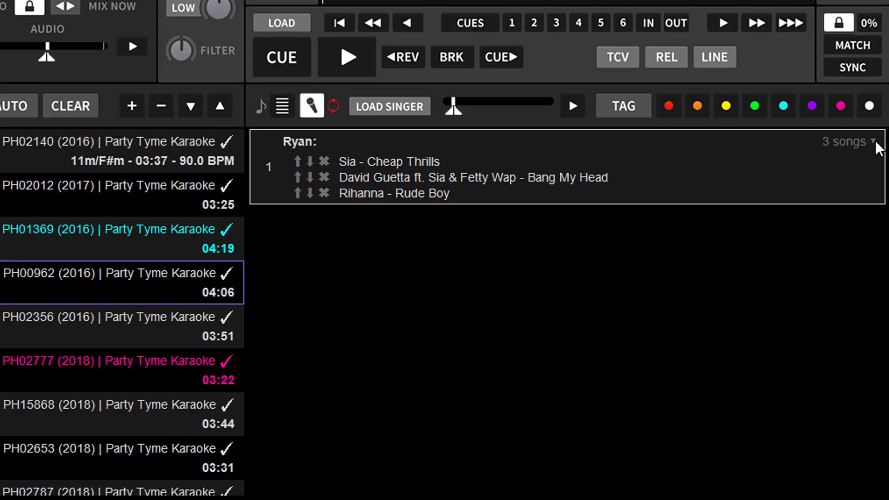
left_click(859, 141)
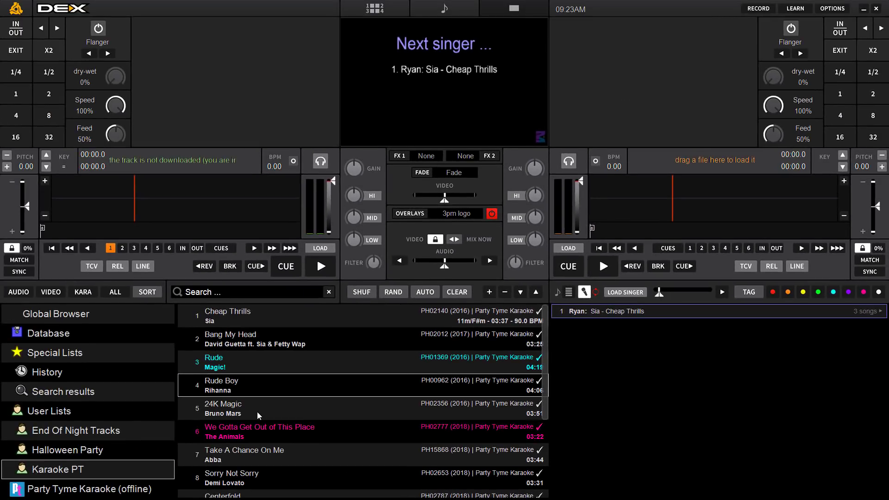
left_click(257, 412)
Create a second singer with Take A Chance On Me, then add Sorry Not Sorry.
double_click(251, 452)
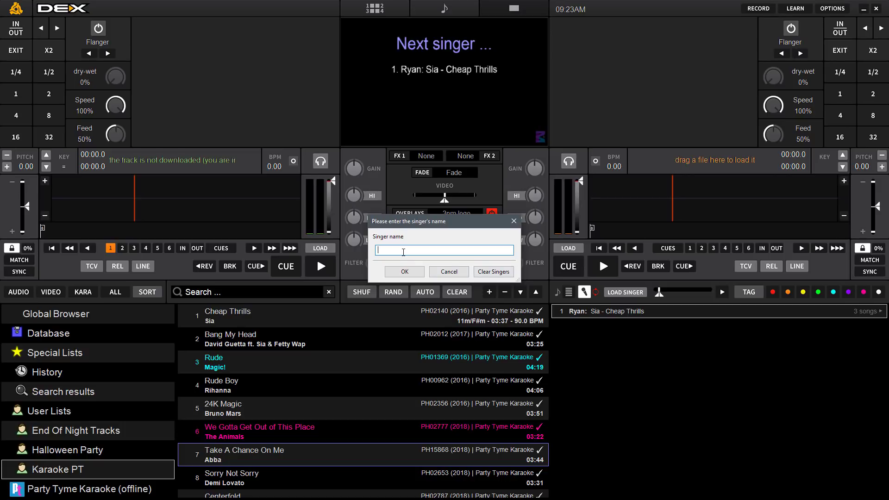
type("Anna")
key("Return")
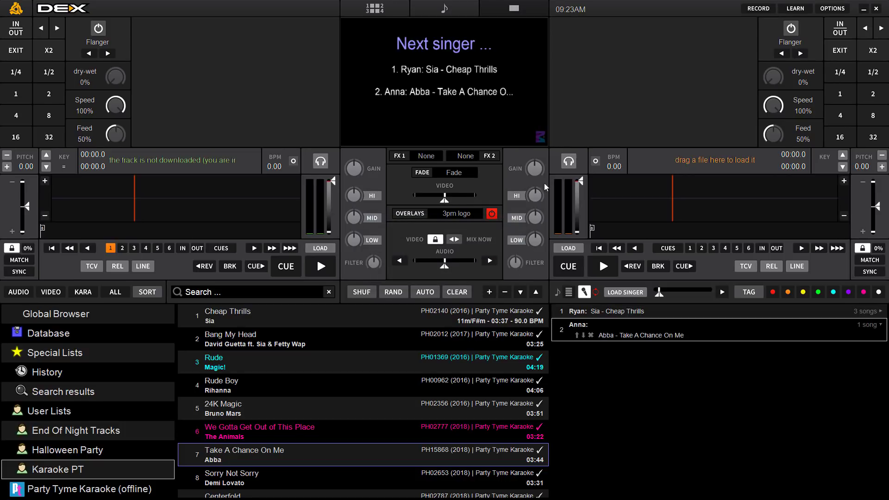
left_click(237, 482)
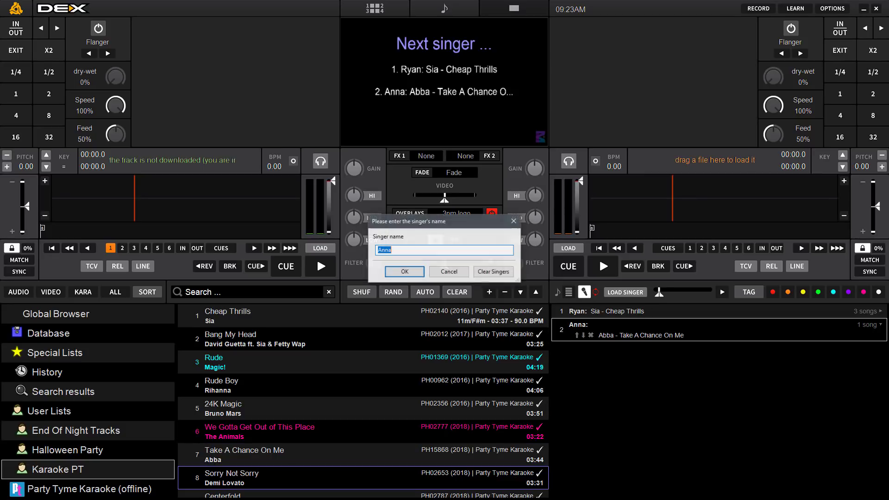
left_click(392, 270)
Queue Centerfold for the second singer using the autocompleted name.
scroll(397, 399, "down", 2)
left_click(244, 466)
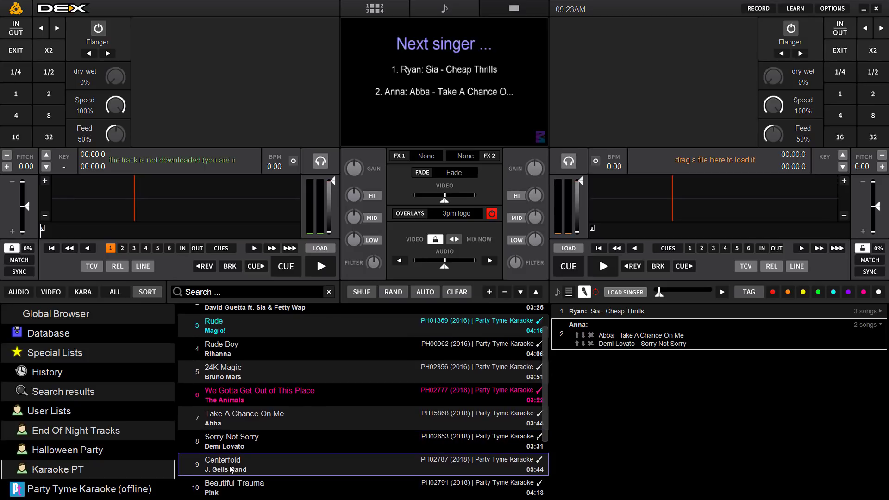
double_click(229, 465)
type("anna")
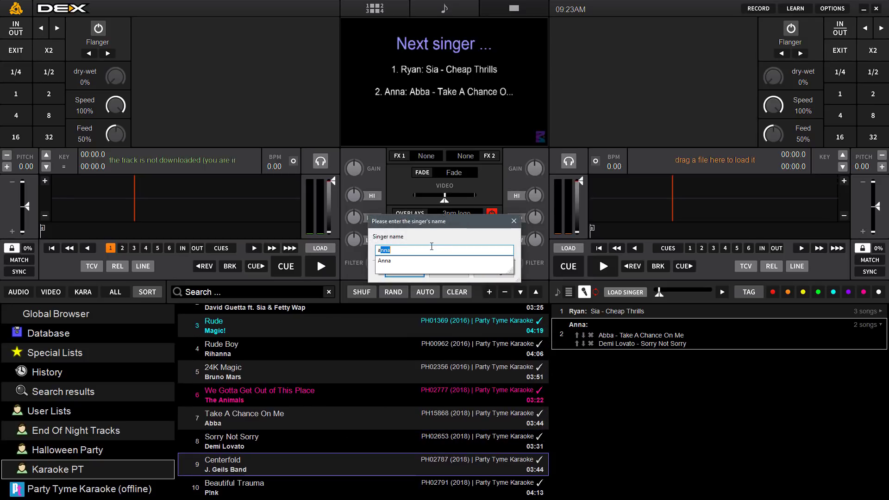
left_click(392, 261)
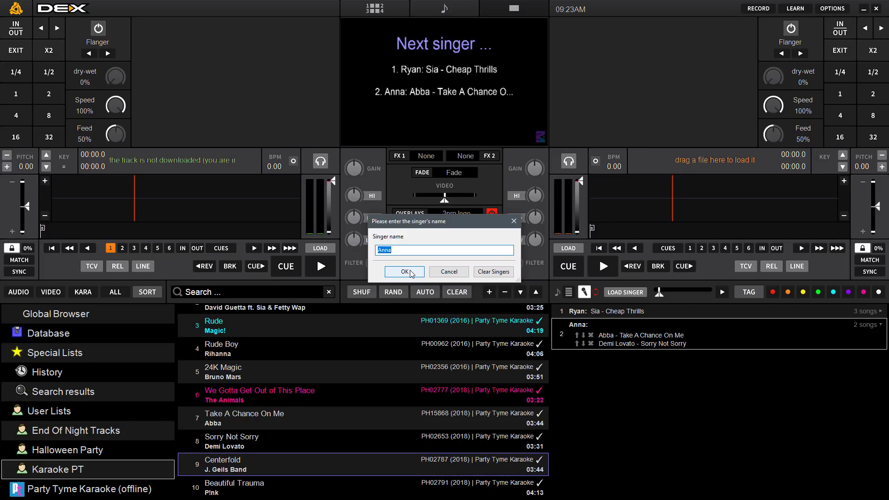
left_click(404, 272)
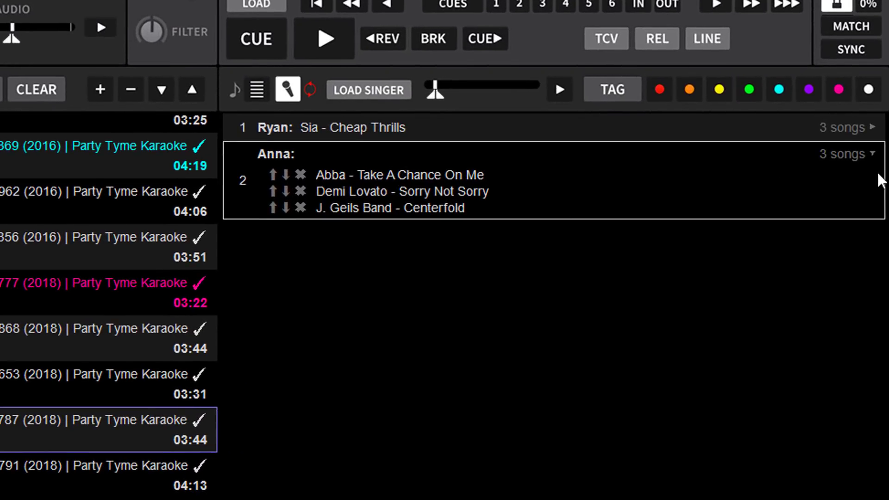
Move Bang My Head ahead of Cheap Thrills and remove Cheap Thrills from the first singer.
left_click(852, 155)
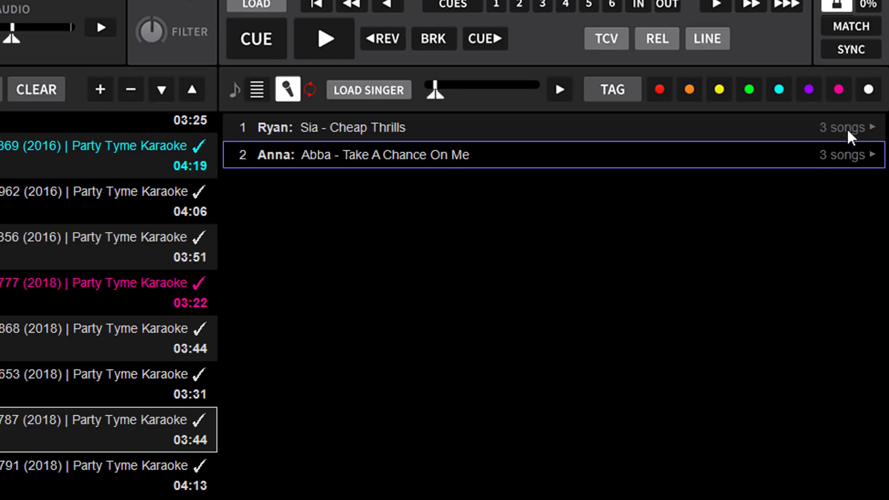
left_click(856, 158)
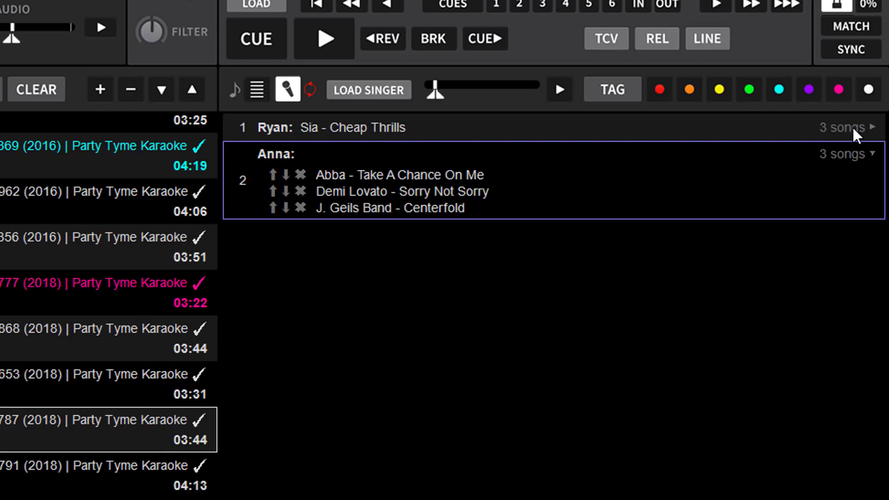
left_click(851, 153)
left_click(858, 124)
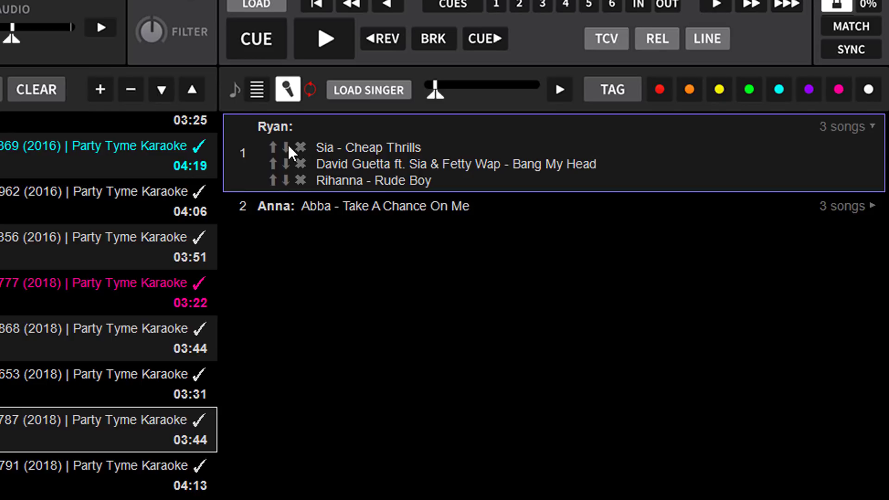
left_click(272, 165)
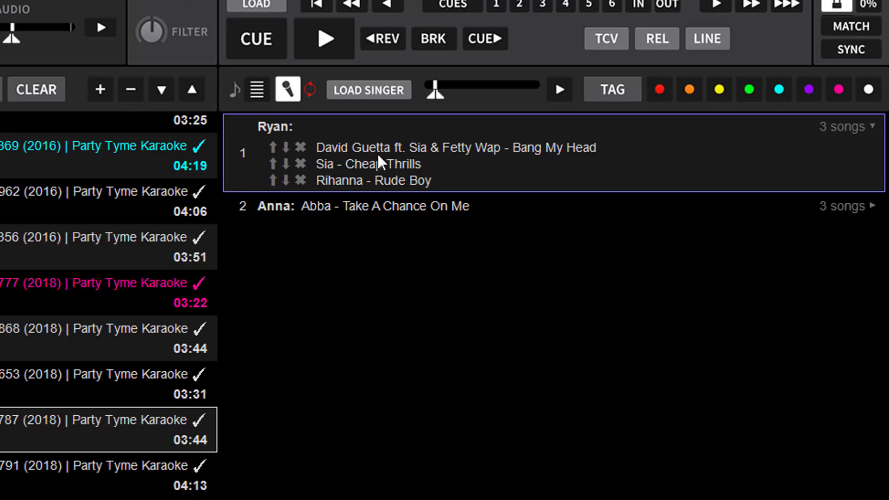
left_click(301, 163)
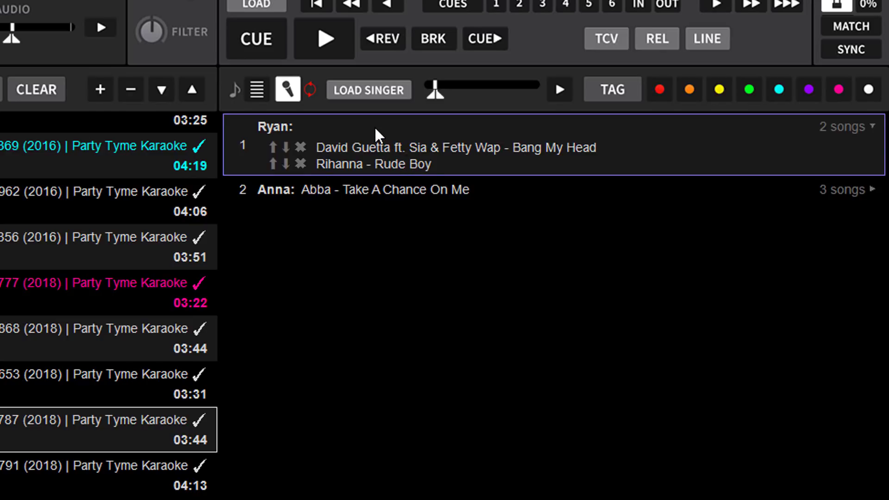
left_click(838, 125)
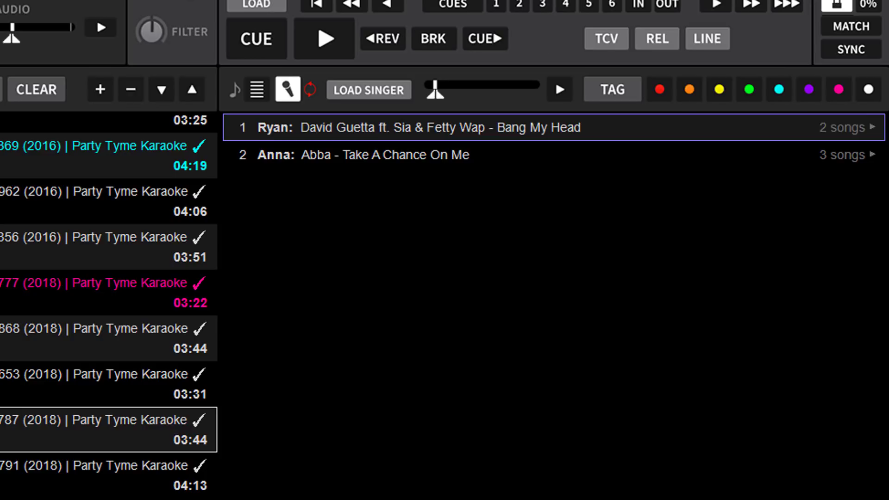
Load Bang My Head onto deck 1, play it, and expand the first singer's entry.
left_click(366, 90)
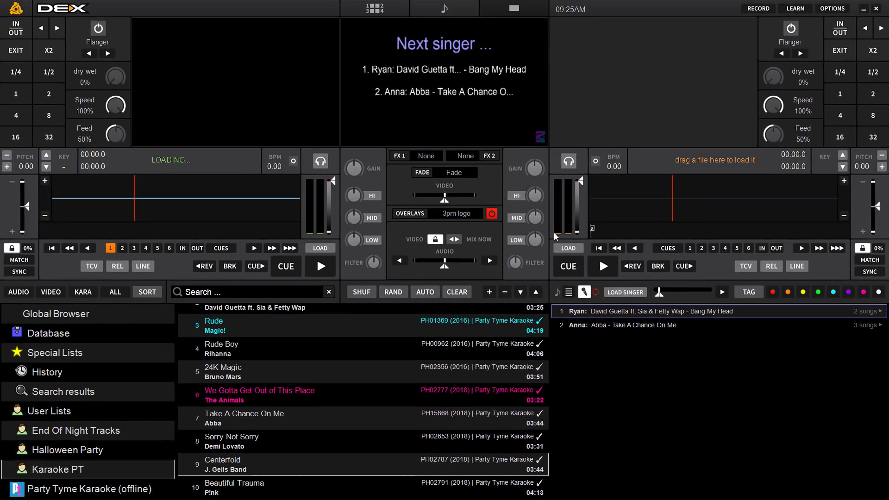
left_click(317, 258)
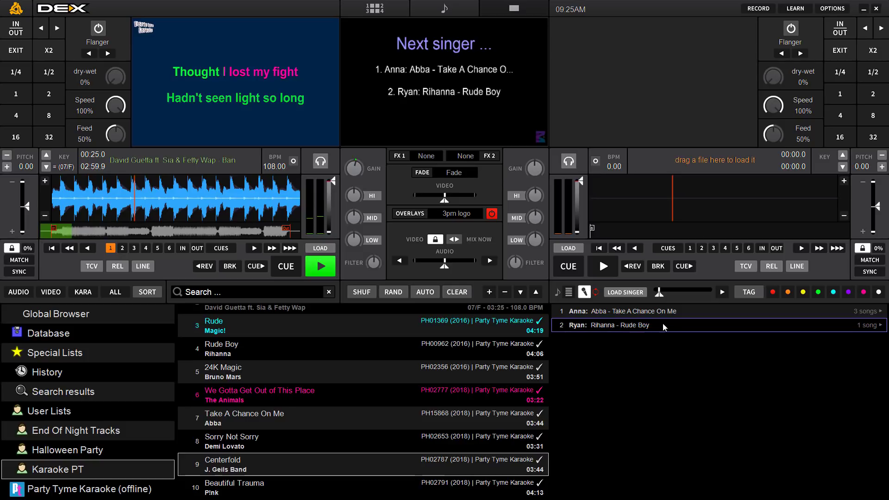
left_click(869, 326)
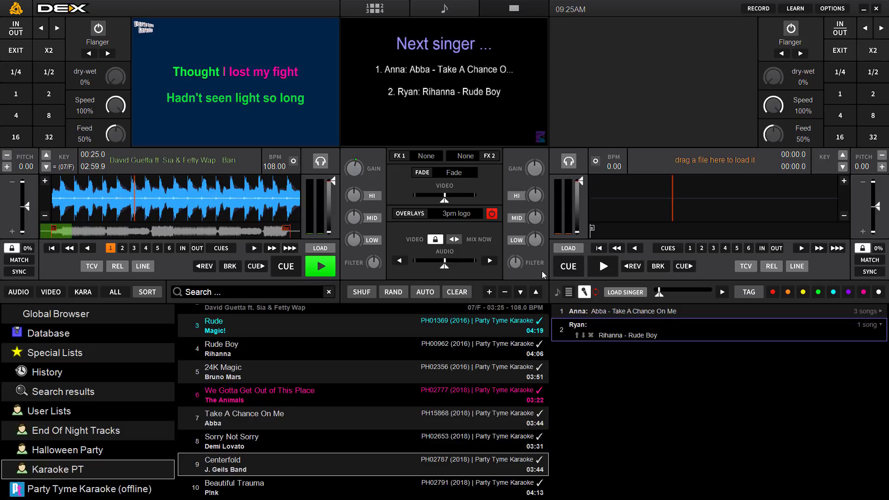
Stop deck 1 and load the second singer's Take A Chance On Me.
left_click(873, 326)
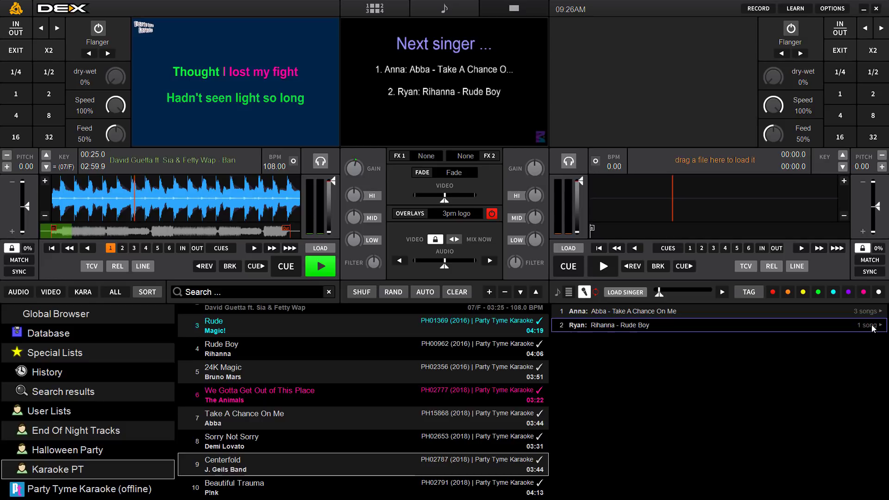
left_click(296, 267)
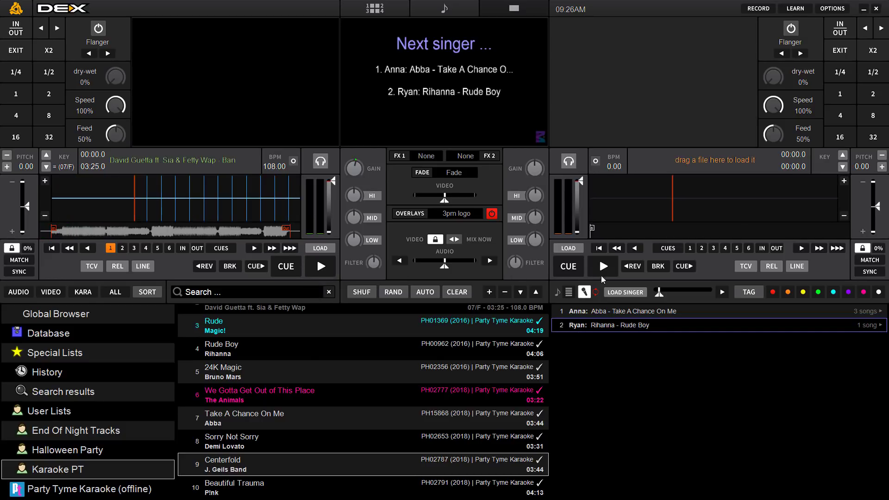
left_click(599, 310)
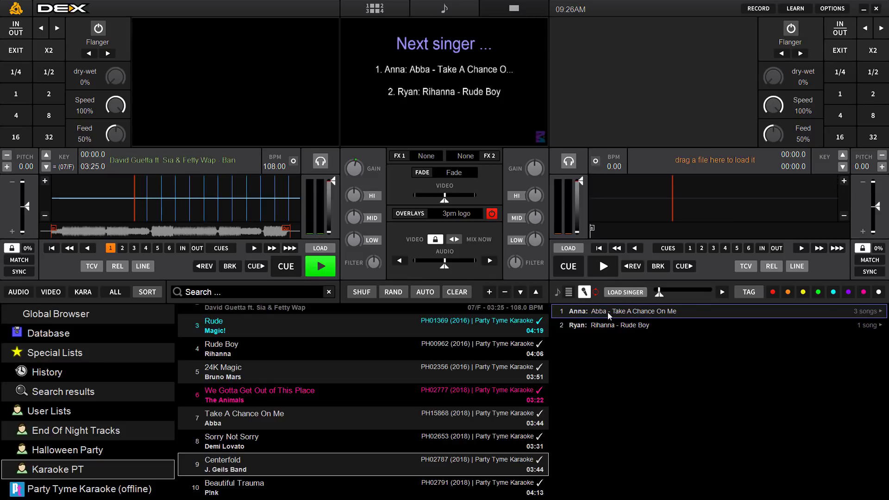
left_click(629, 293)
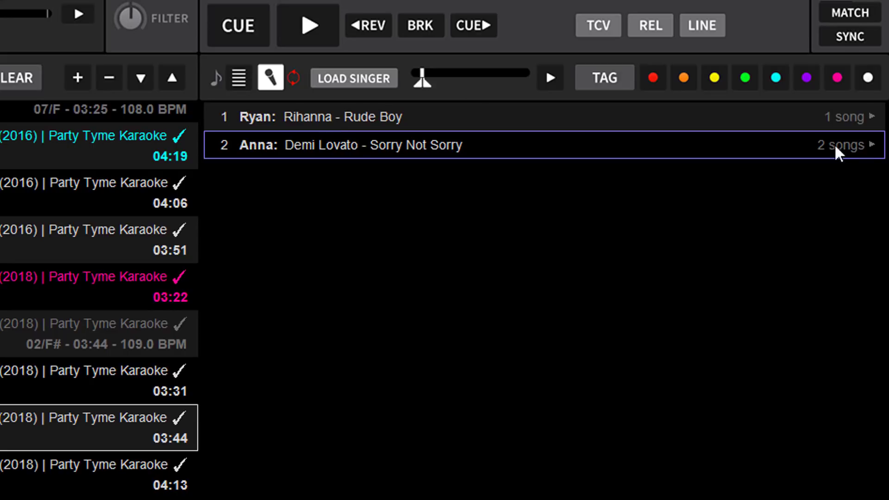
left_click(862, 115)
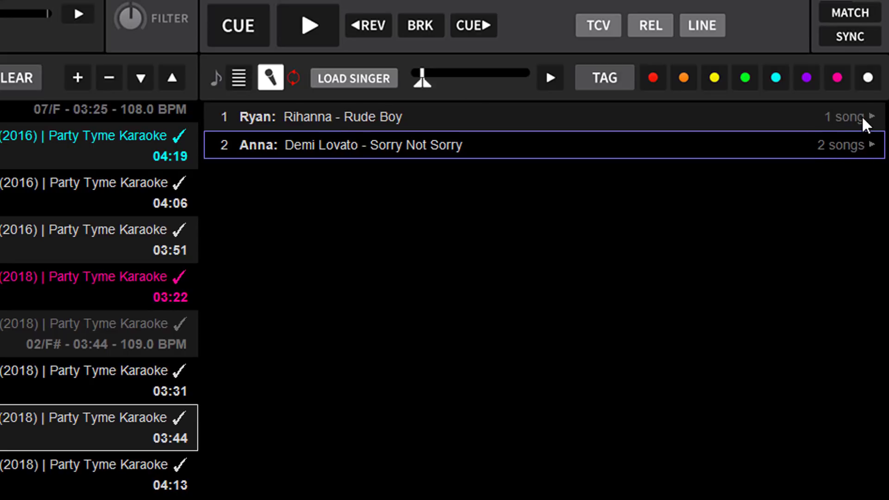
left_click(857, 147)
left_click(858, 145)
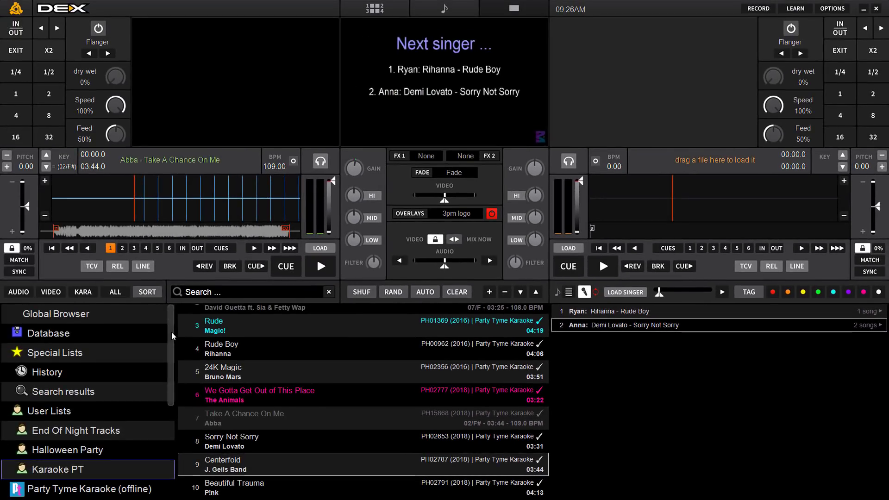
scroll(170, 331, "down", 1)
scroll(169, 323, "up", 1)
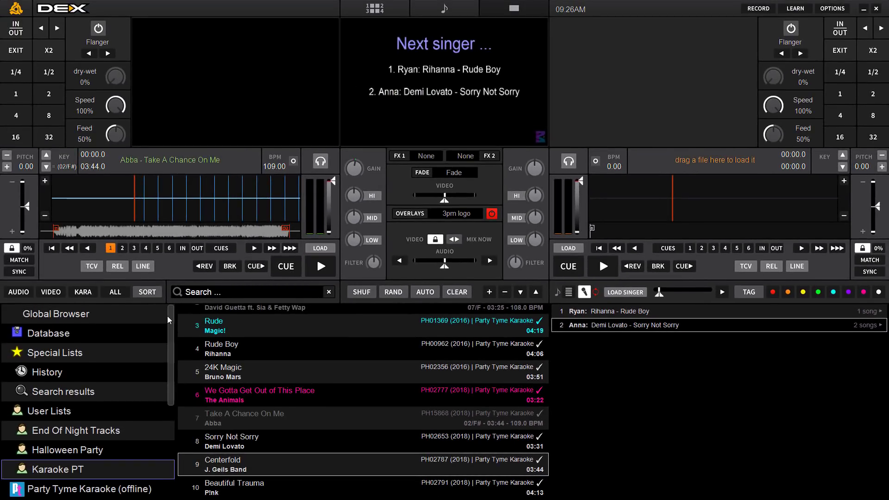
Search the History for the first singer's past songs and re-queue Bang My Head for him.
left_click(46, 374)
left_click_drag(544, 306, 544, 498)
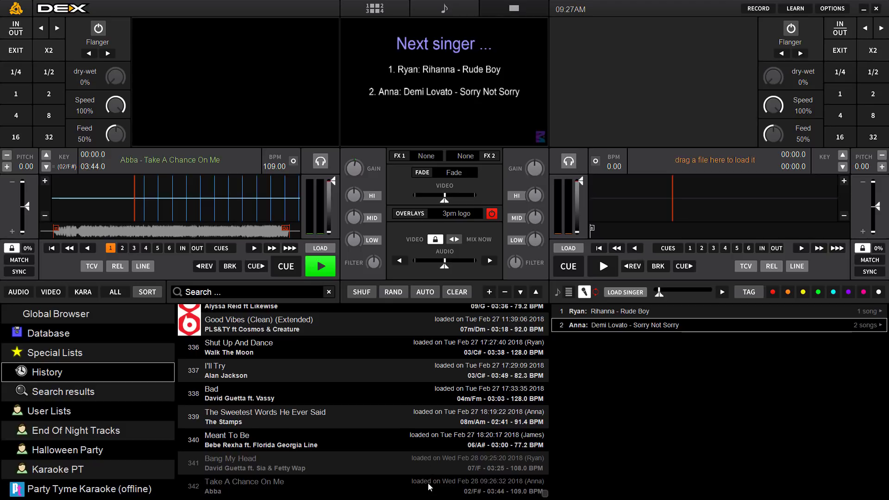
left_click(215, 288)
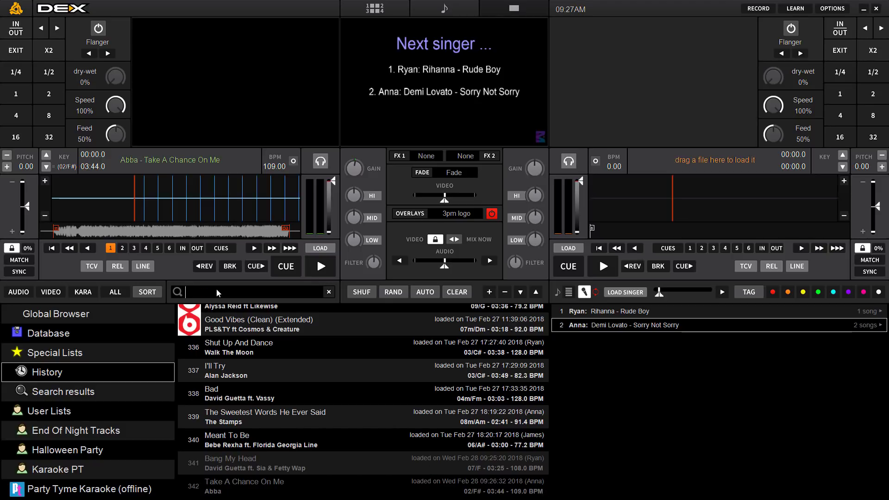
type("singer")
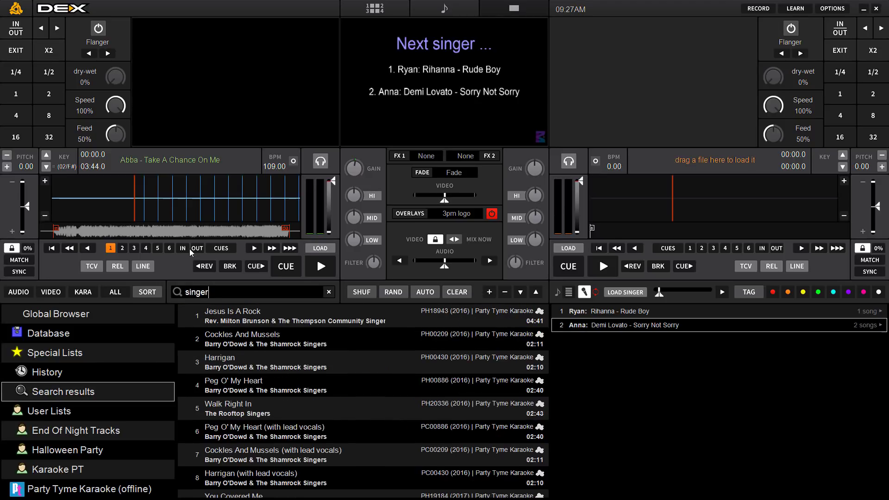
type(":ryan")
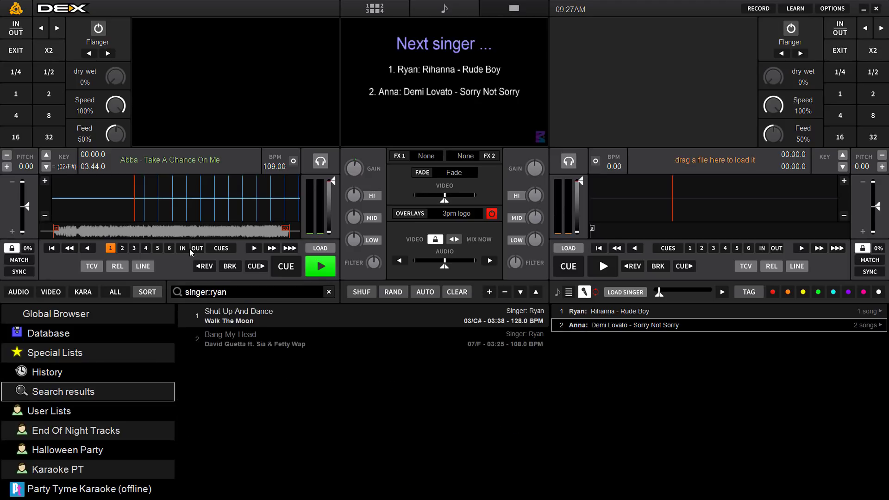
left_click(277, 313)
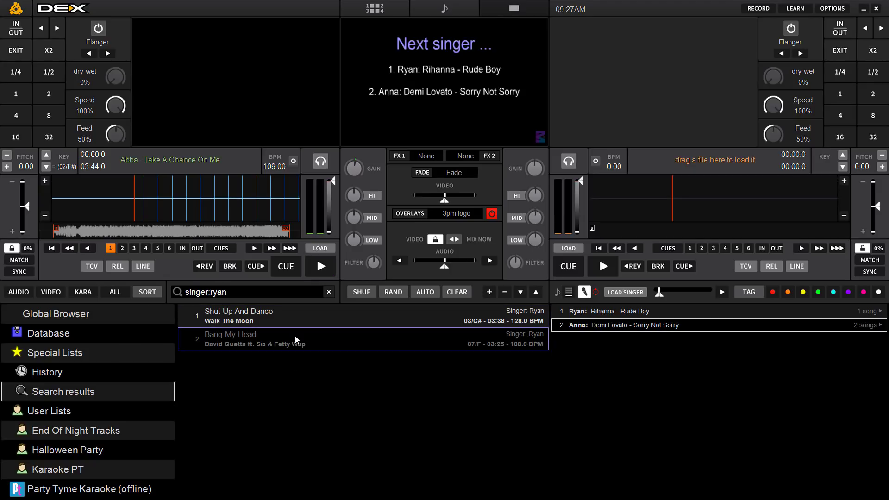
double_click(293, 321)
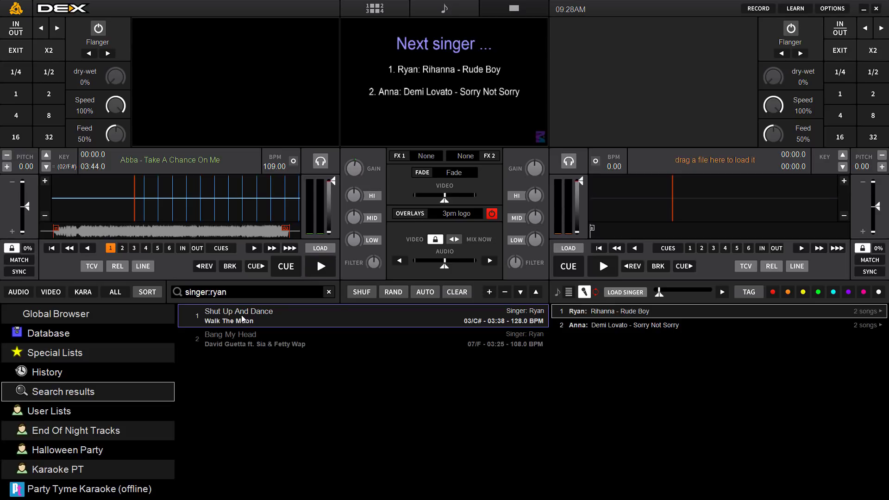
Queue Shut Up And Dance for the first singer, bringing him to three songs.
left_click_drag(501, 309, 588, 310)
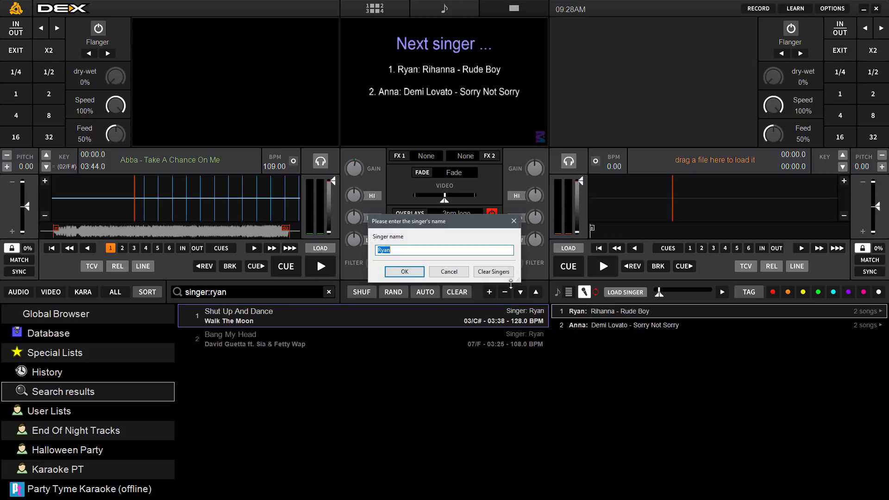
left_click(405, 272)
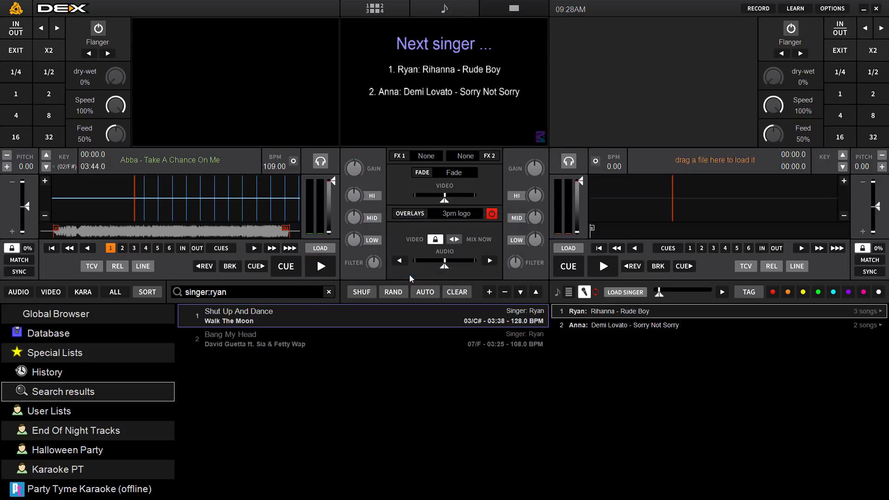
left_click(880, 312)
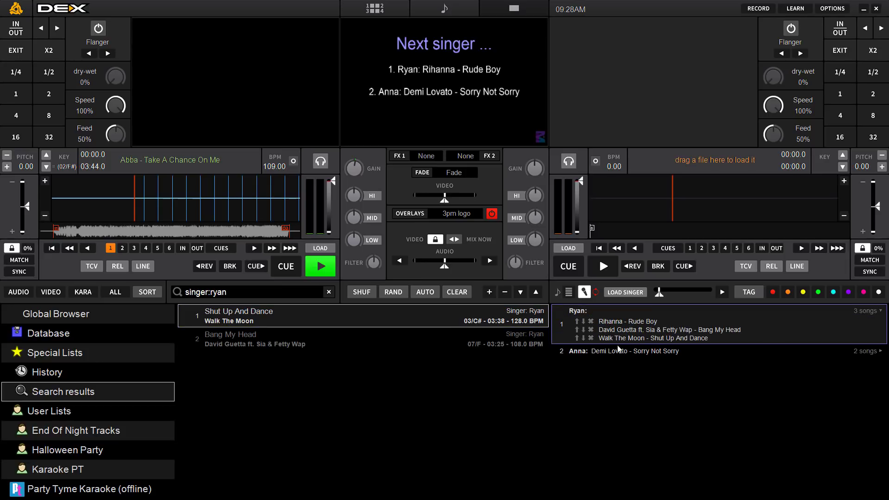
left_click(873, 312)
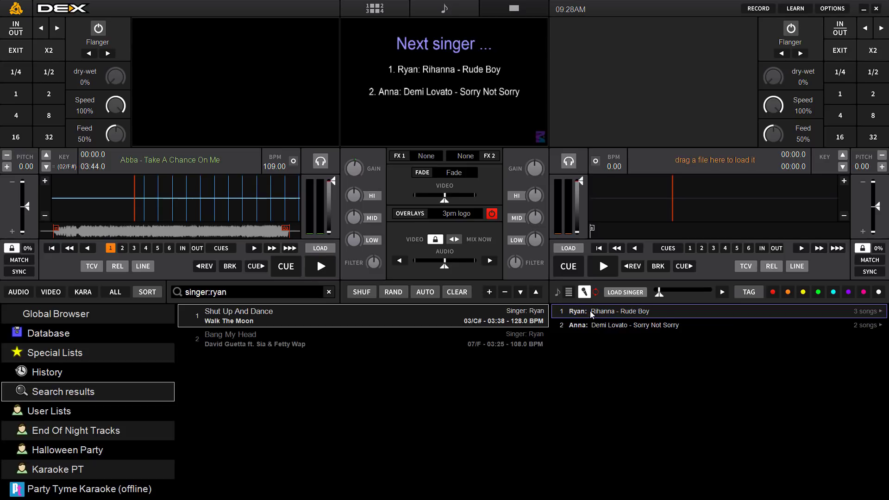
Delete the first singer's entry and re-add him with only Shut Up And Dance.
key("Delete")
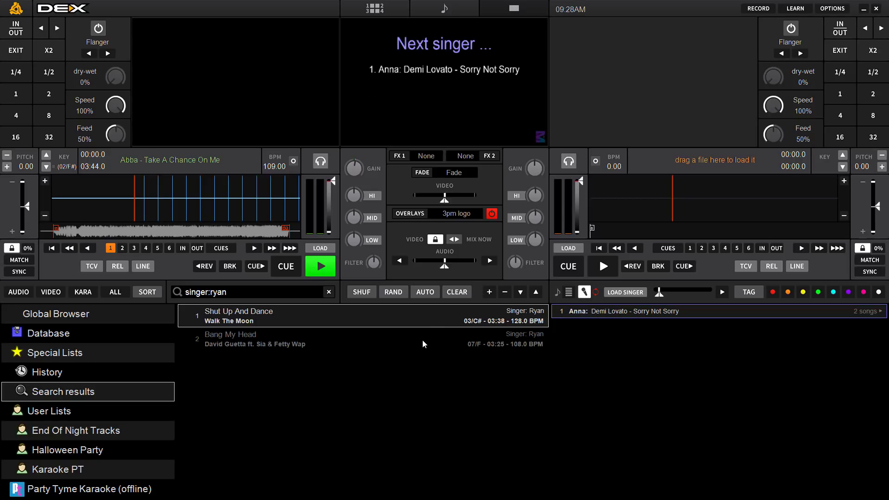
left_click(360, 310)
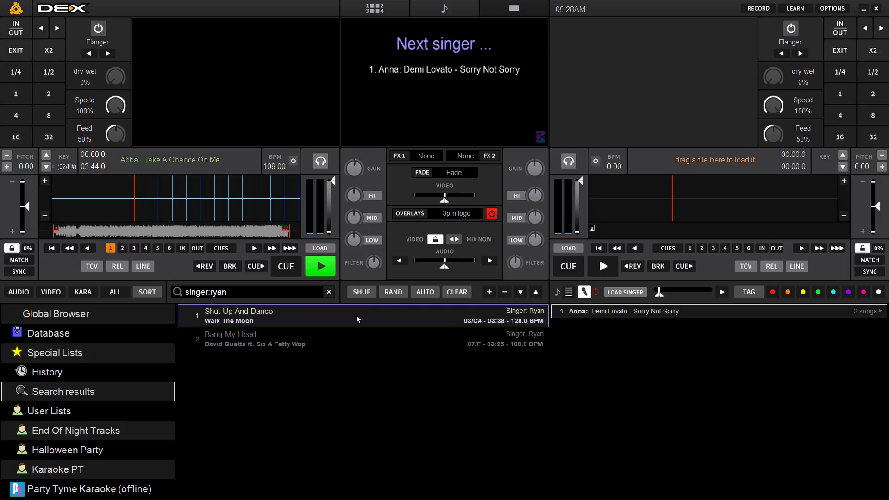
double_click(340, 313)
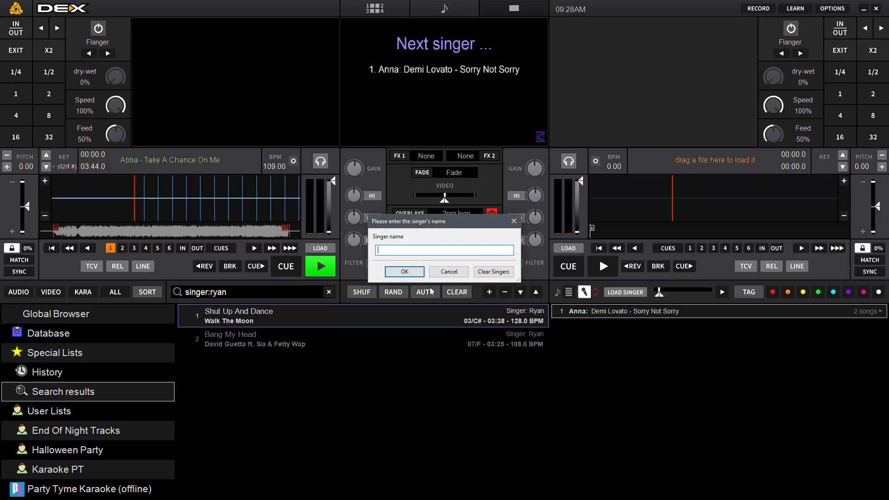
type("Ryan")
key("Return")
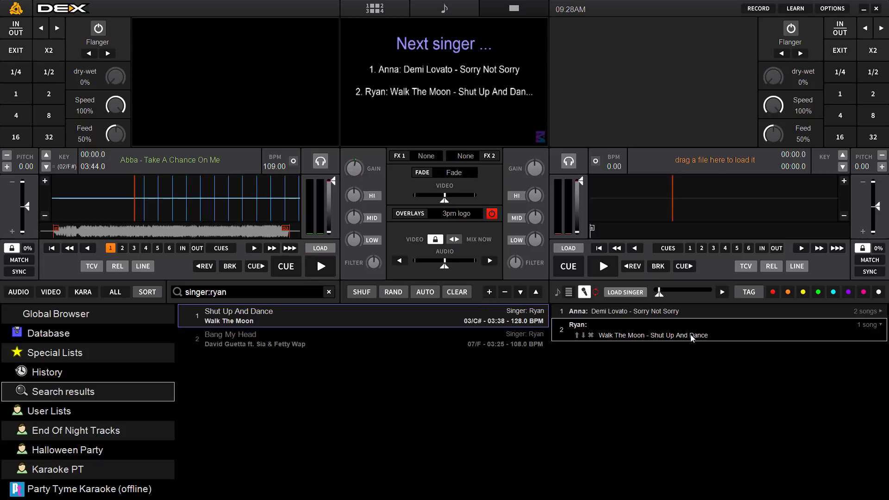
left_click(881, 327)
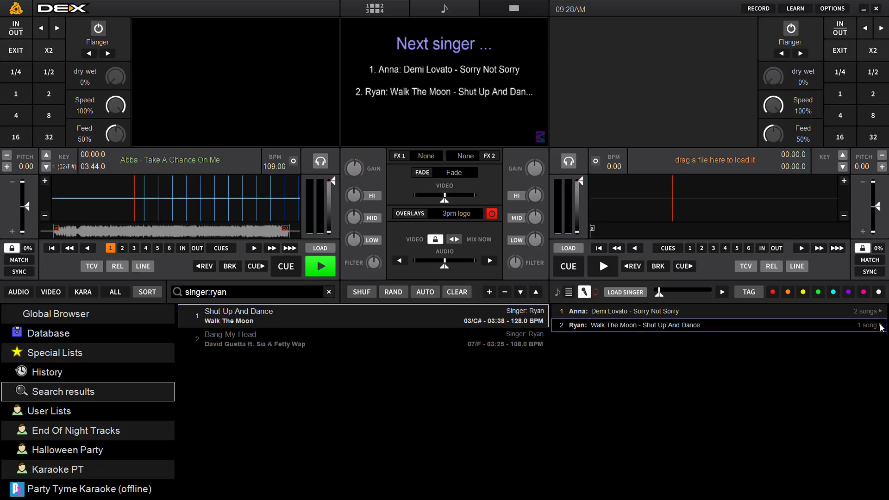